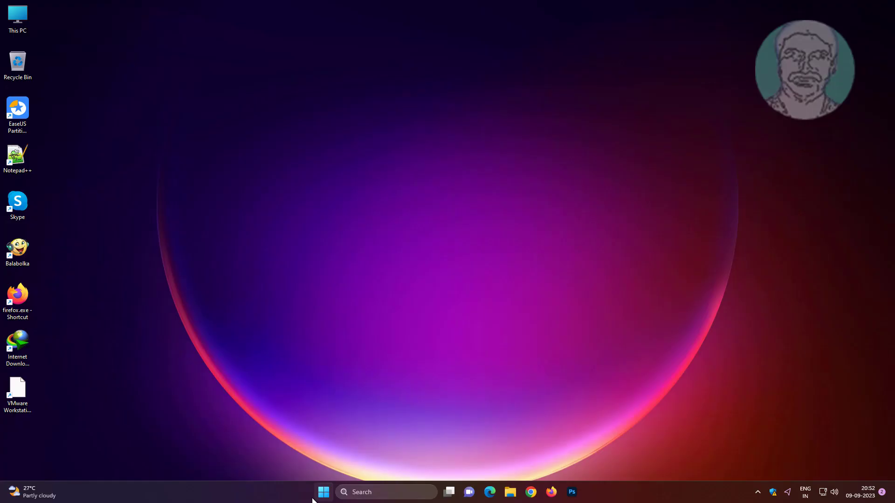
Launch Settings from the Start menu's pinned apps
left_click(322, 493)
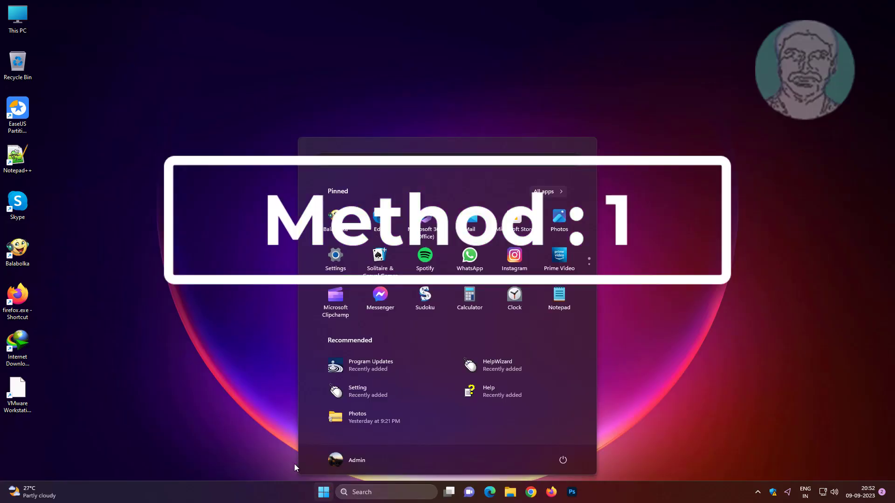
left_click(335, 254)
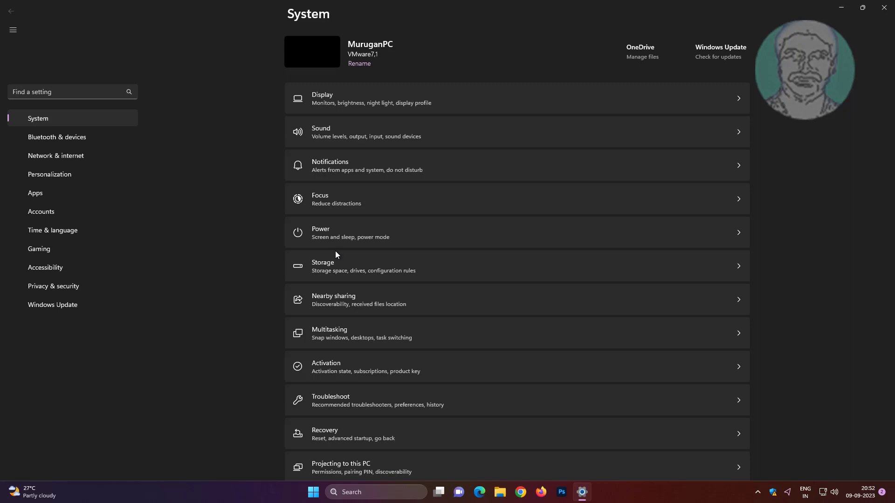
scroll(395, 448, "down", 3)
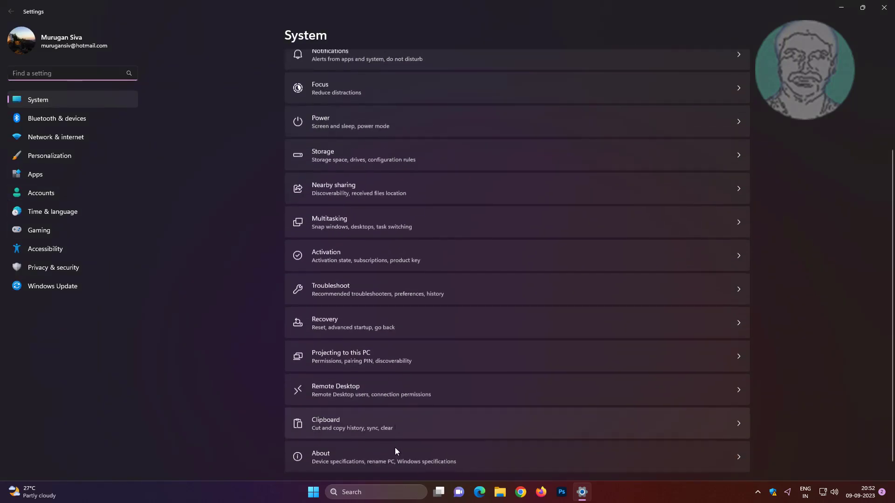
Run the Audio troubleshooter from System's Troubleshoot > Other troubleshooters page
left_click(337, 276)
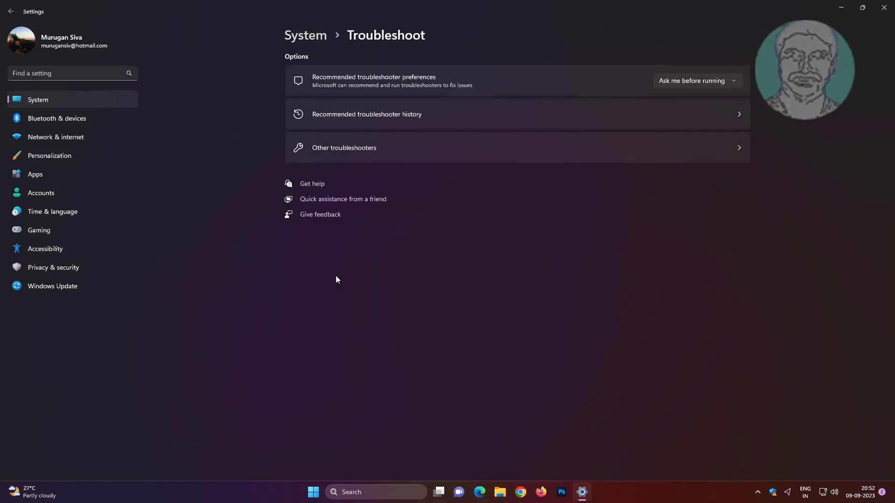
left_click(390, 160)
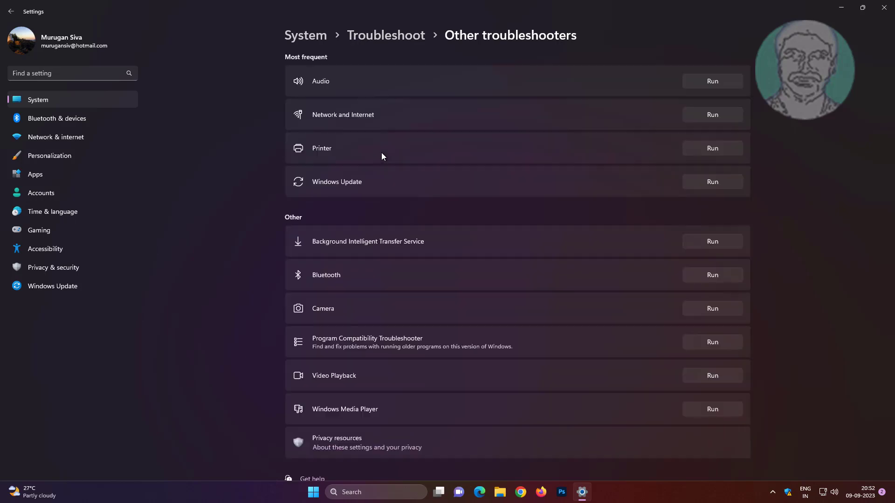
left_click(729, 75)
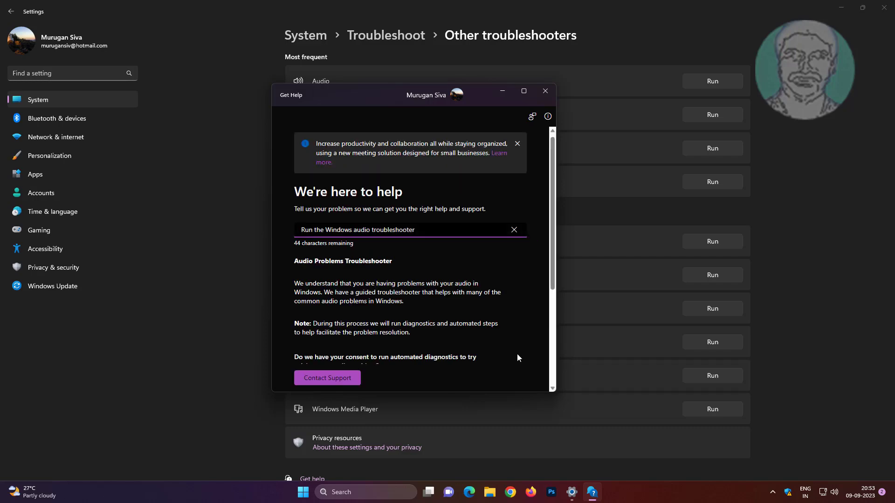
scroll(517, 355, "down", 3)
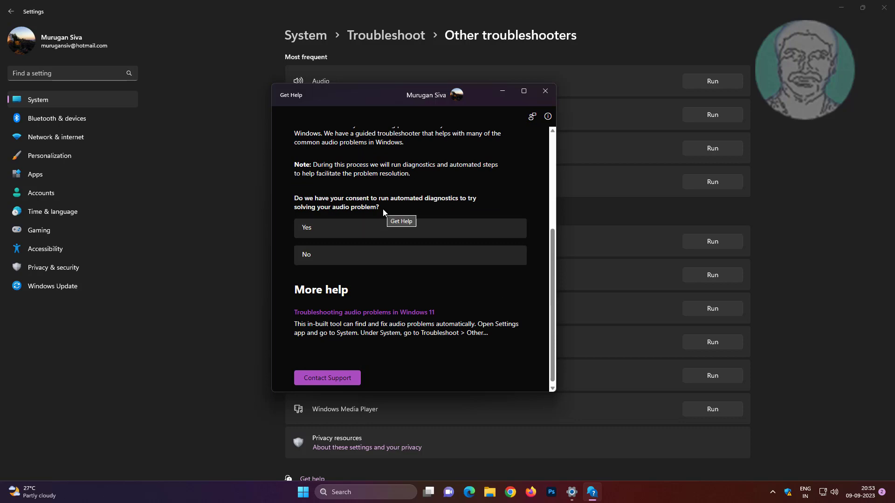
Consent to the audio diagnostic, confirm the test beep was heard, then close Get Help
left_click(352, 228)
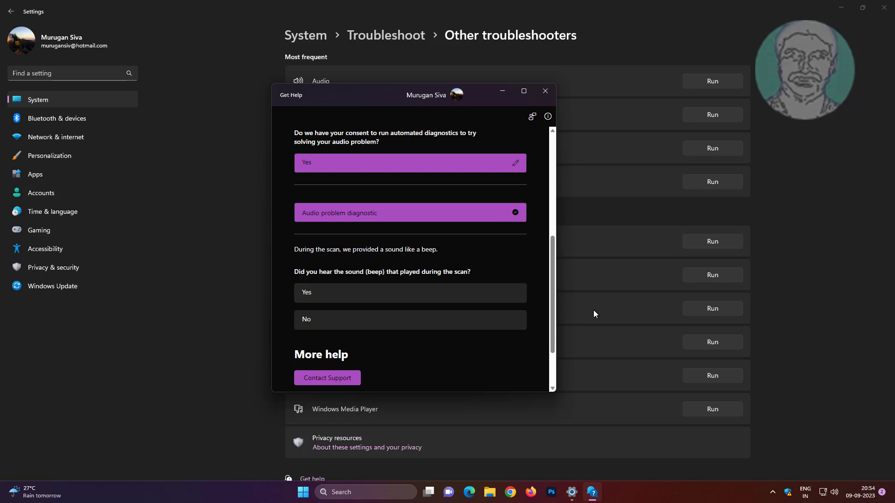
left_click(378, 300)
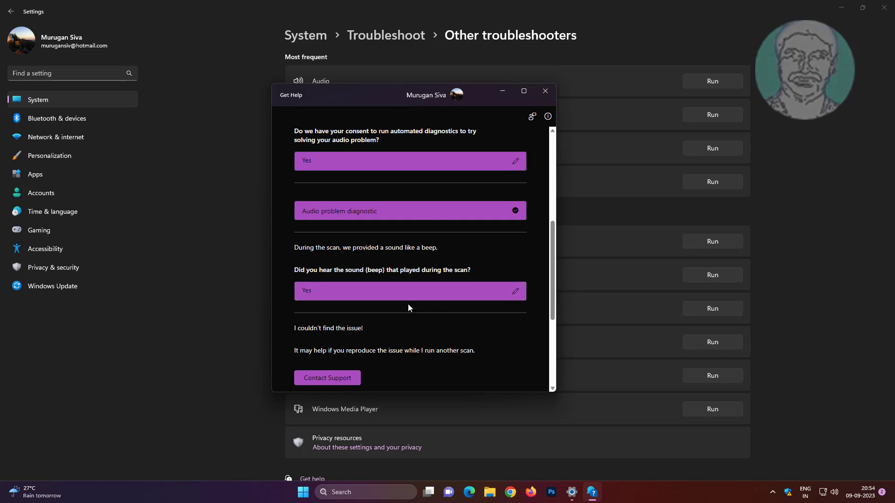
left_click(353, 298)
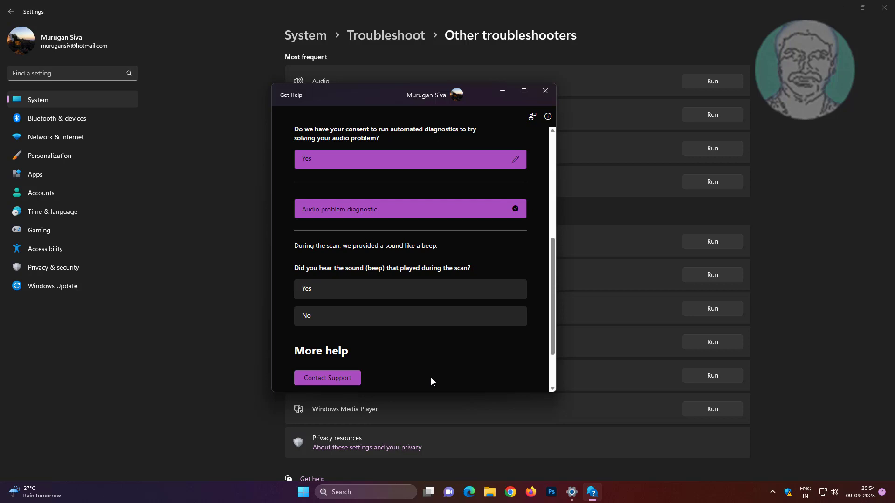
left_click(546, 91)
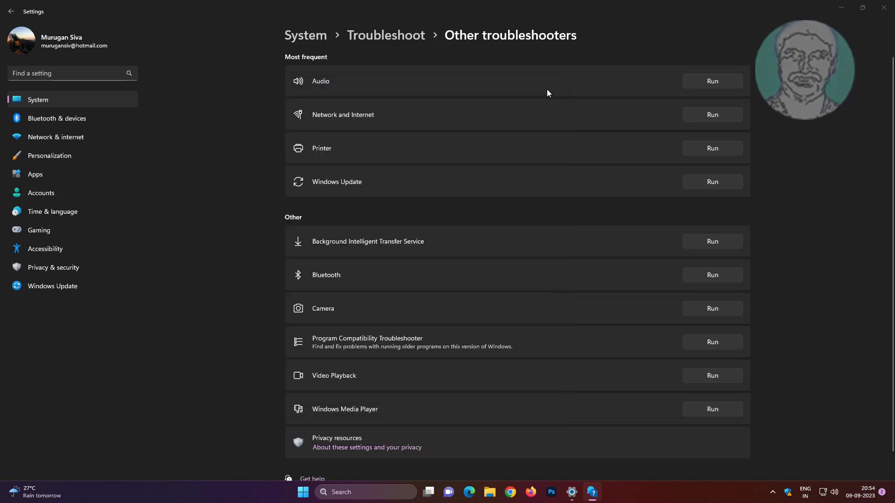
Close Settings and open Device Manager from the Start button's quick-link menu
left_click(886, 7)
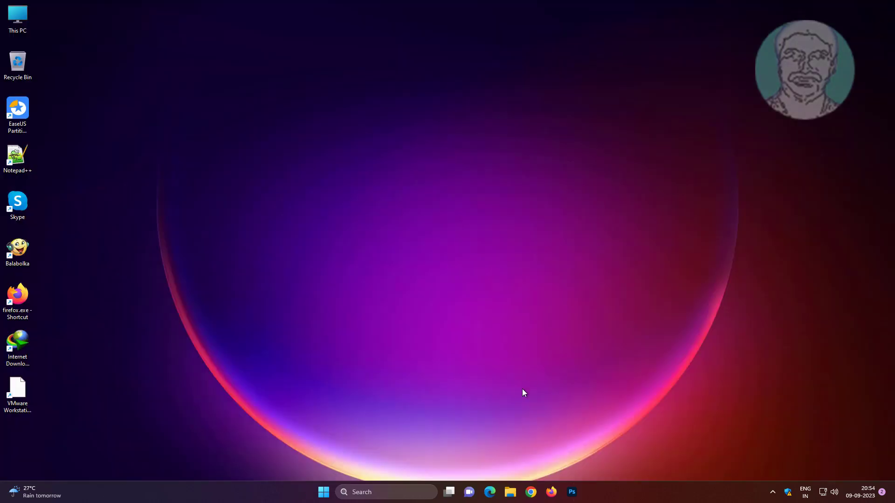
right_click(324, 492)
left_click(324, 287)
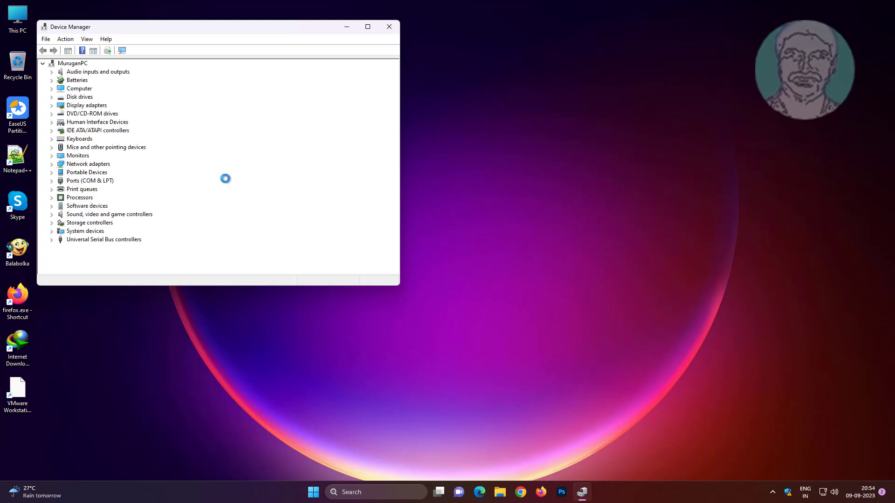
Expand Sound, video and game controllers and start updating the High Definition Audio Device driver
left_click(146, 215)
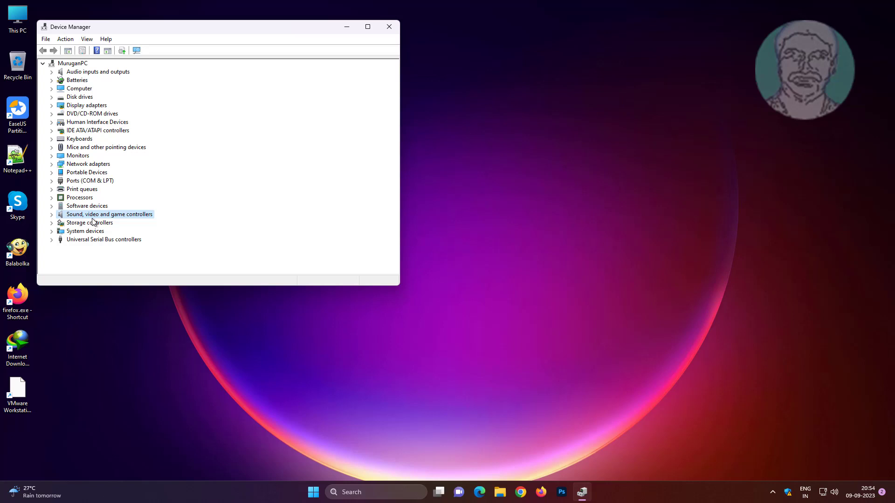
left_click(52, 214)
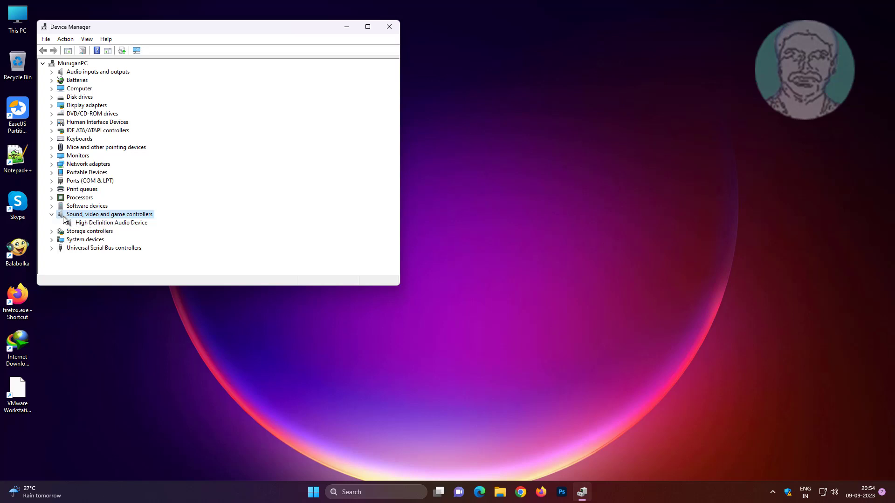
left_click(119, 224)
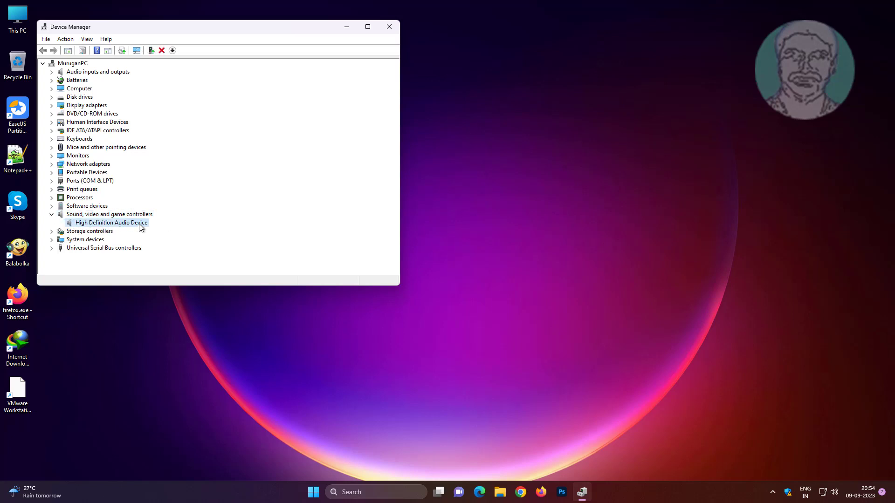
right_click(140, 227)
left_click(175, 230)
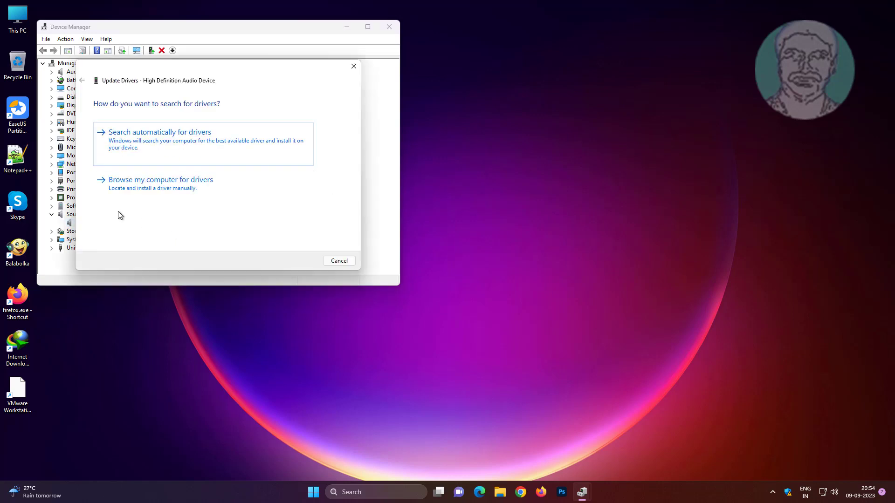
Install the High Definition Audio Device driver from the local compatible list, accepting the warning
left_click(188, 189)
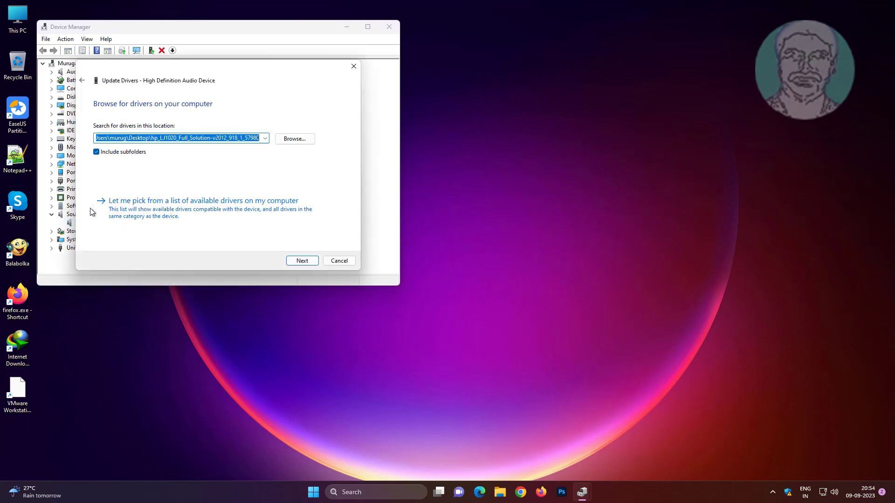
left_click(227, 210)
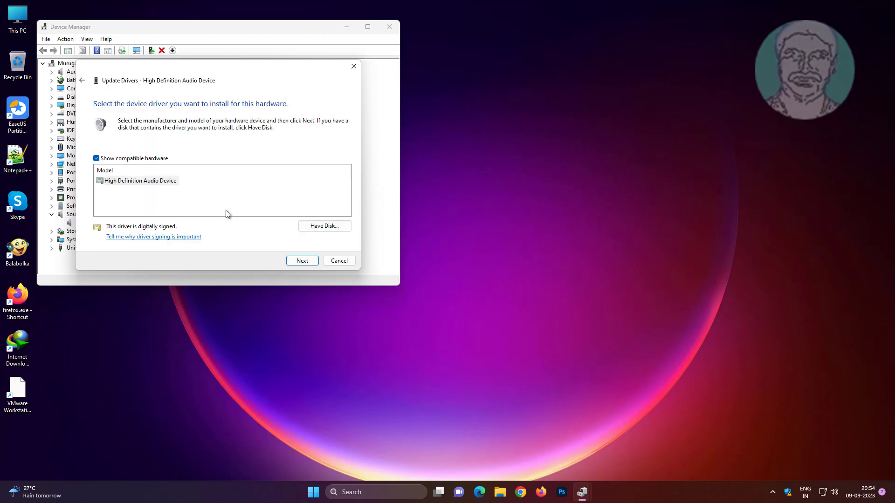
left_click(137, 181)
left_click(302, 261)
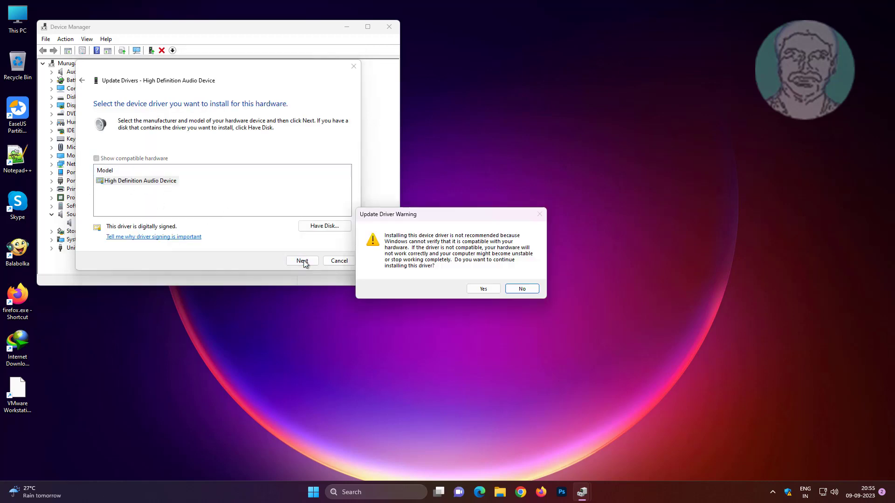
left_click(487, 287)
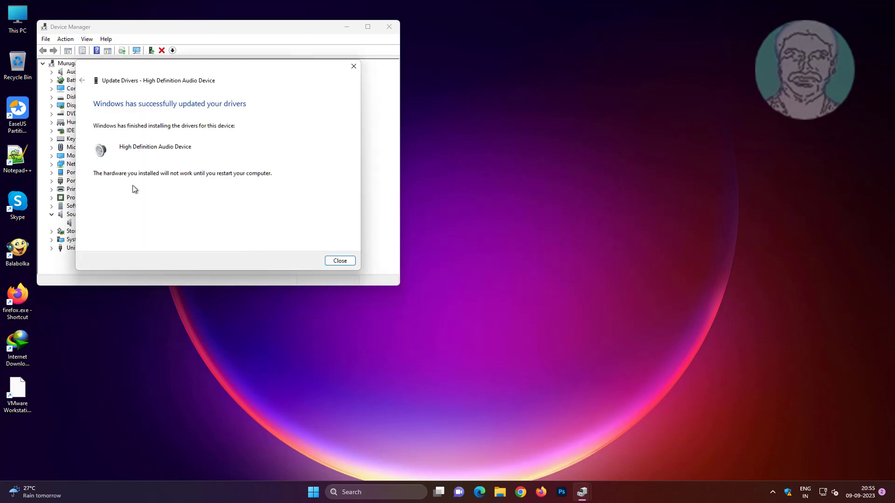
left_click(325, 261)
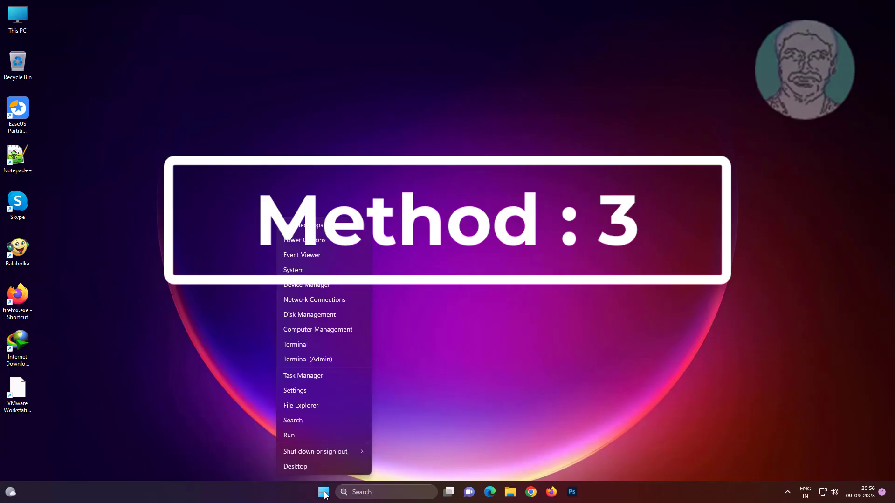
Reopen Device Manager from the Start button's quick-link menu
left_click(300, 286)
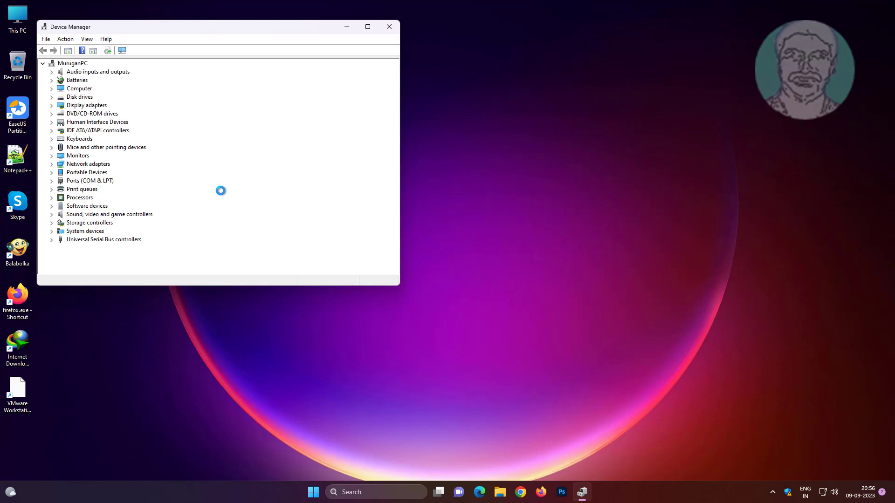
Uninstall High Definition Audio Device under Sound, video and game controllers and confirm
left_click_drag(164, 30, 435, 75)
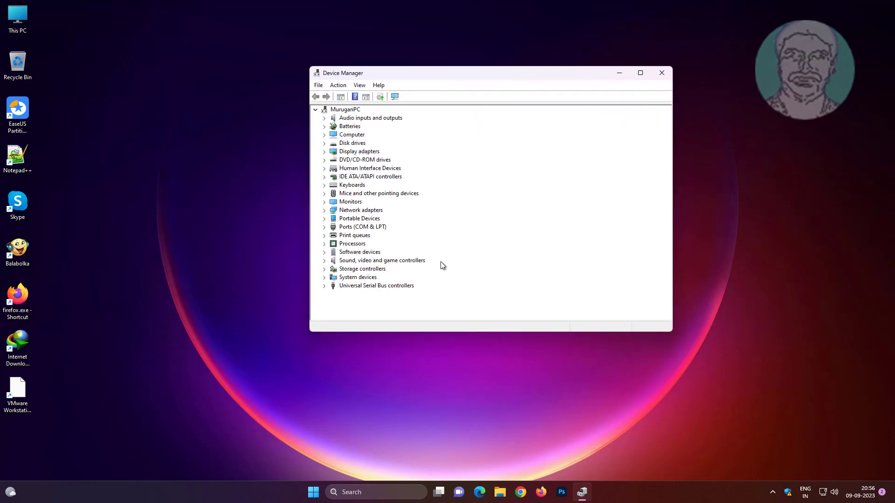
left_click(381, 262)
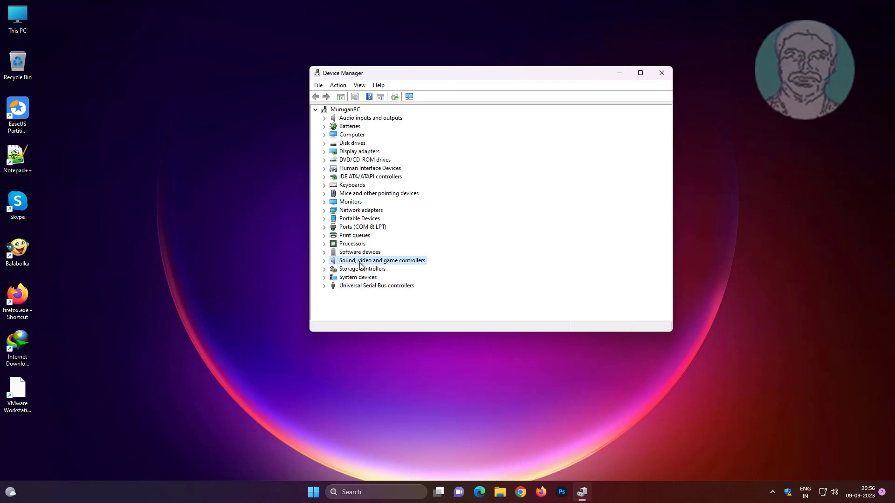
left_click(324, 261)
left_click(389, 273)
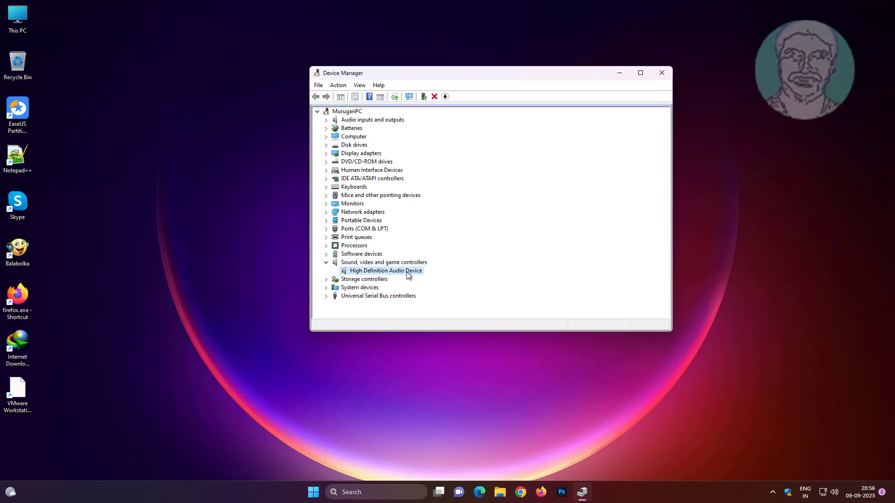
right_click(408, 274)
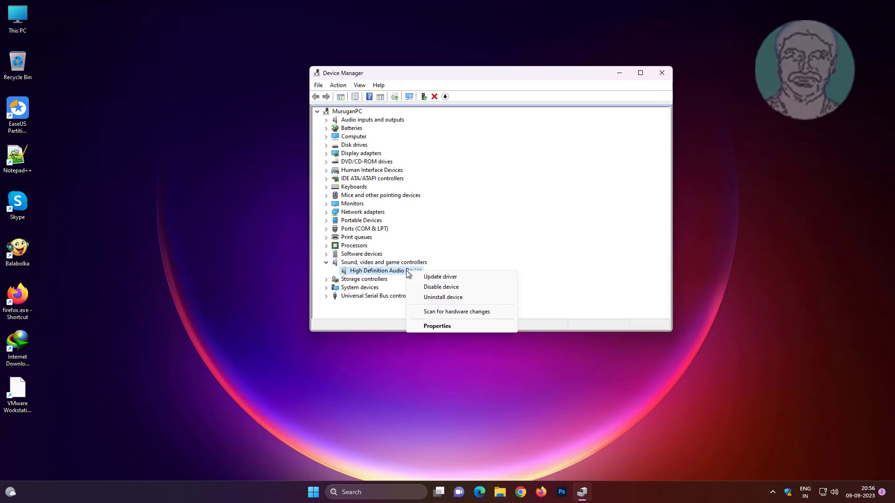
left_click(464, 299)
left_click(465, 281)
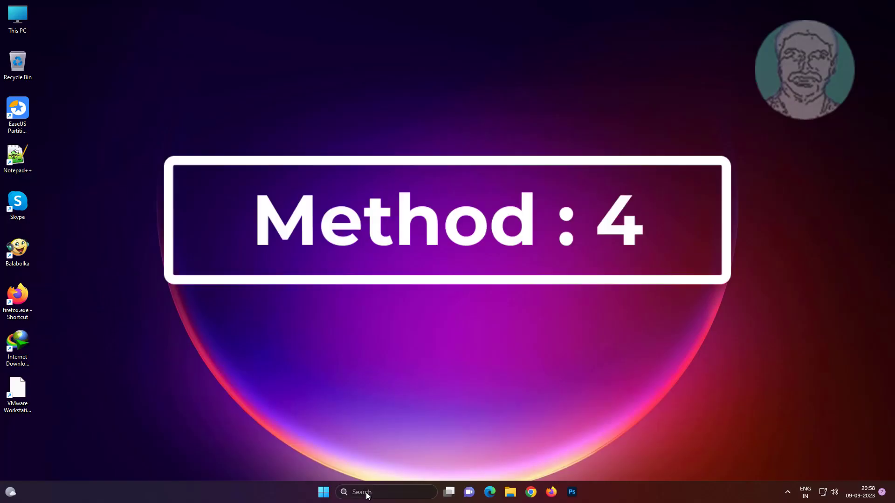
Search for 'control panel' and open the Control Panel best match
left_click(366, 492)
type("cont")
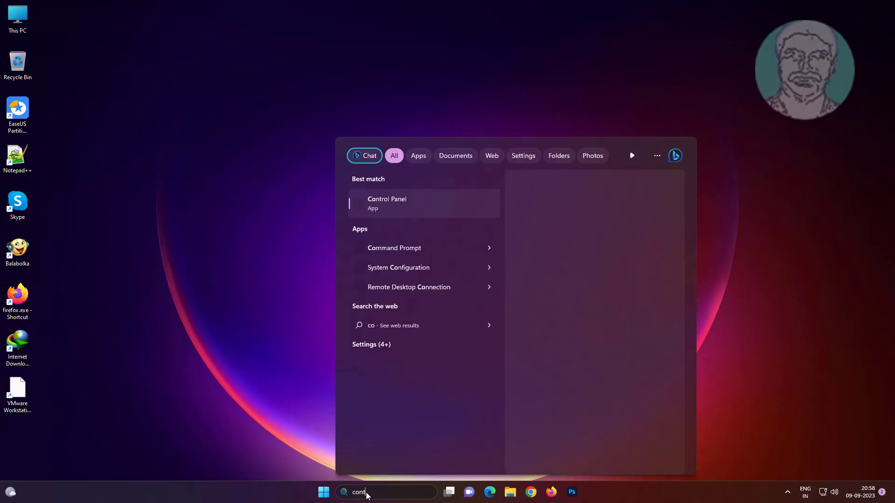
type("rol panel")
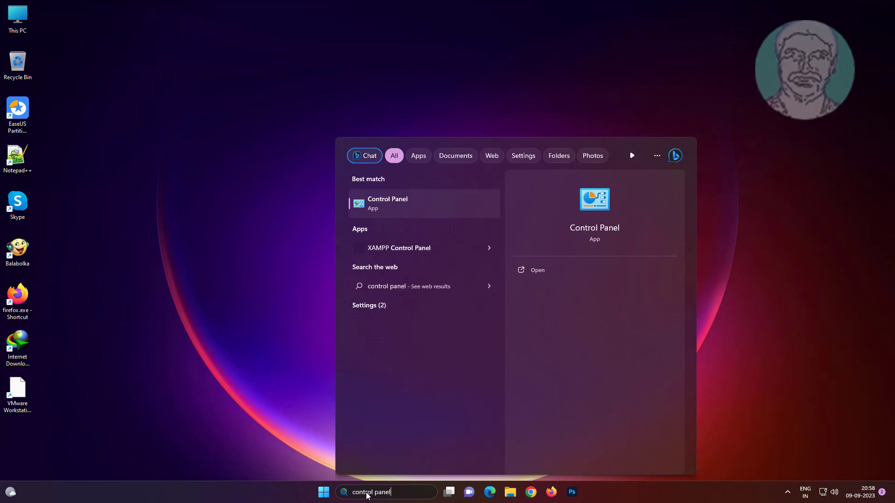
left_click(388, 202)
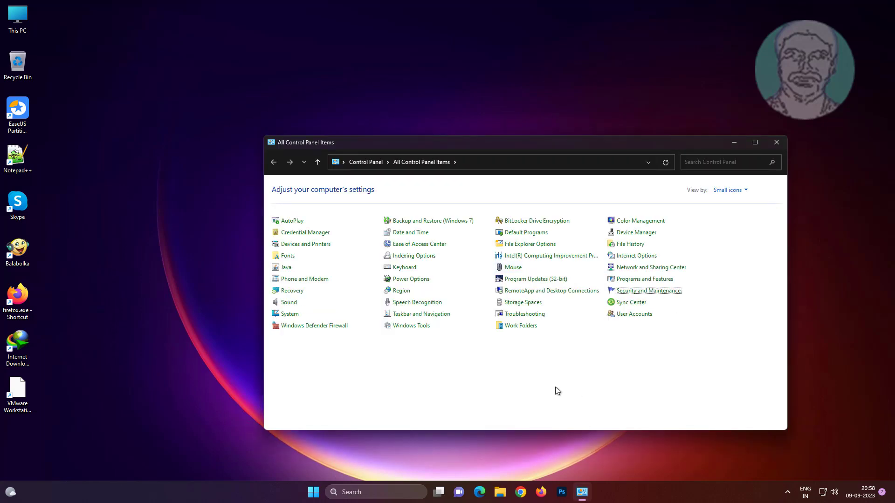
Open Sound from Control Panel, close Control Panel, and centre the Sound dialog
left_click(283, 305)
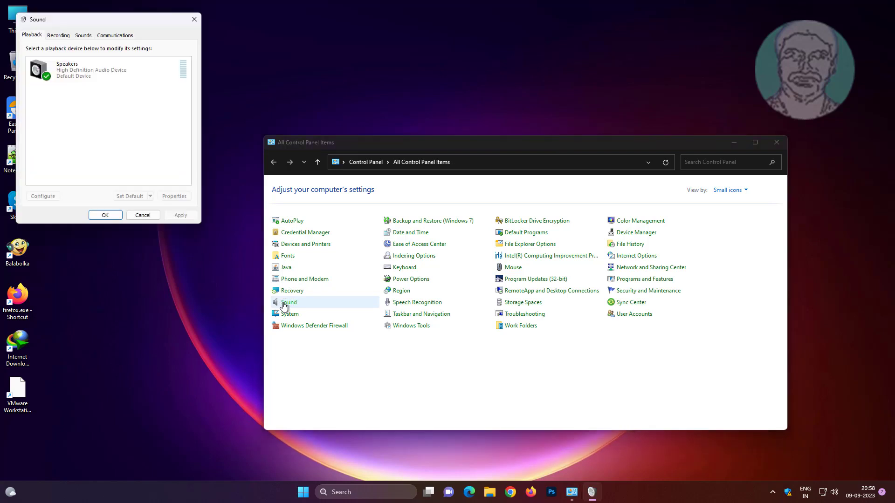
left_click(776, 143)
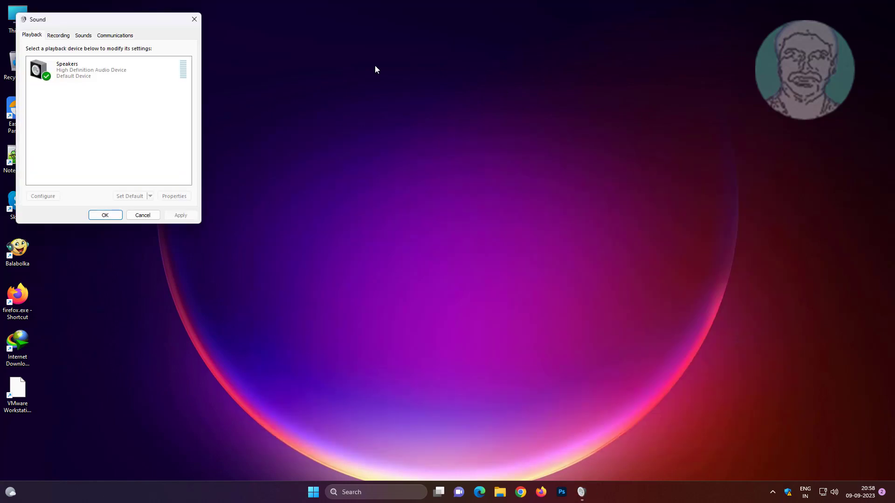
left_click_drag(117, 23, 414, 80)
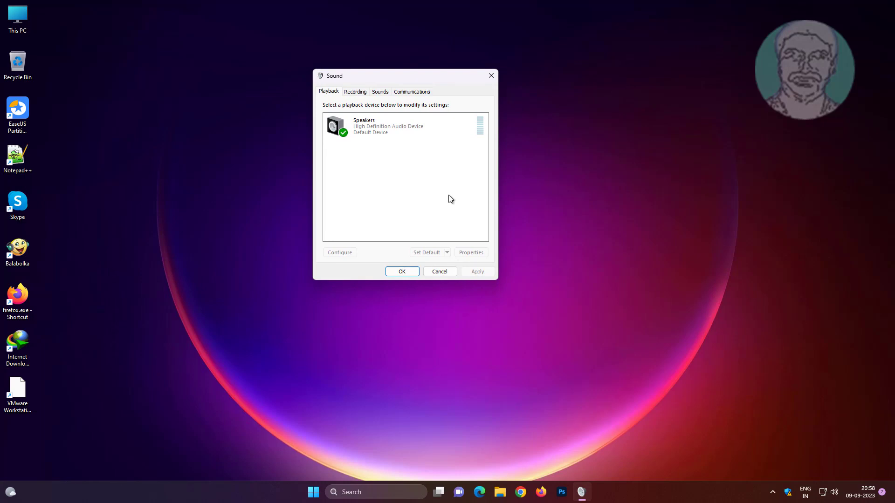
Check the playback list's device display options and select Speakers
right_click(412, 158)
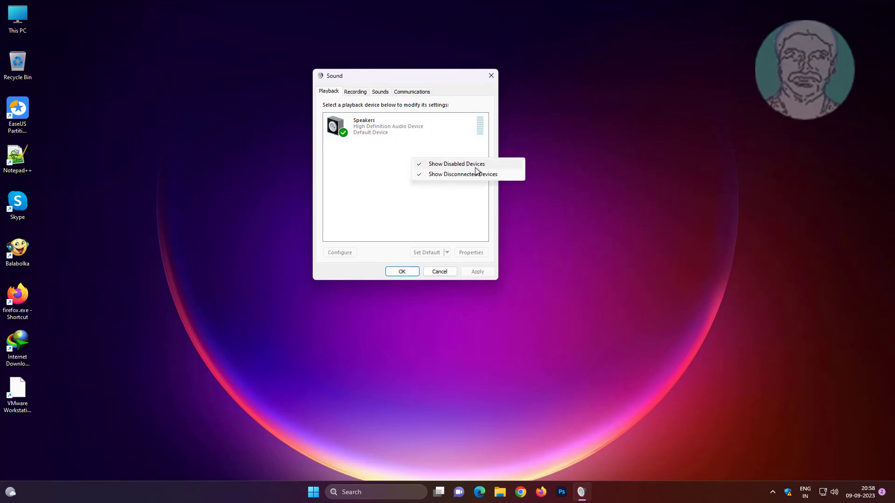
left_click(445, 221)
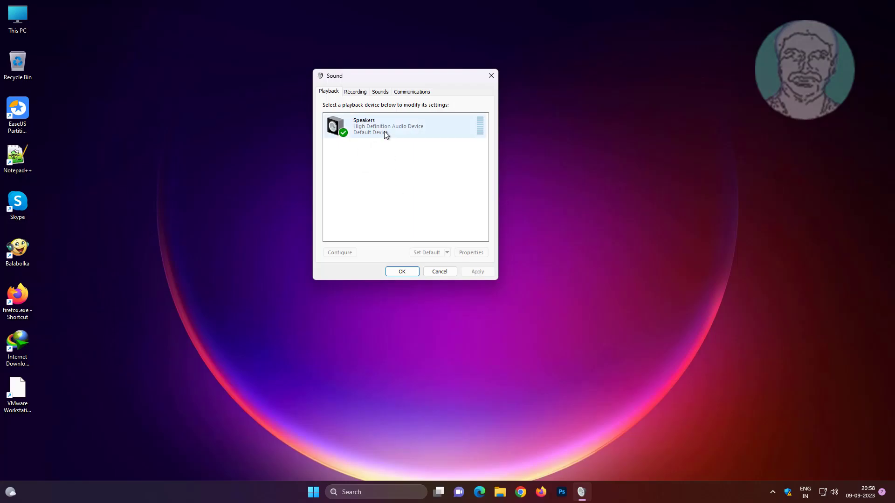
left_click(383, 133)
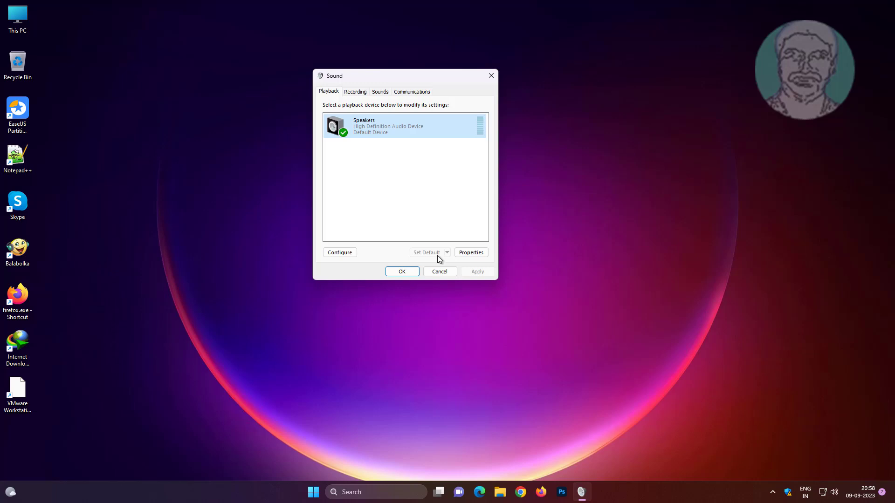
In Speakers Properties, check Disable all enhancements, apply, and close both sound dialogs
left_click(474, 255)
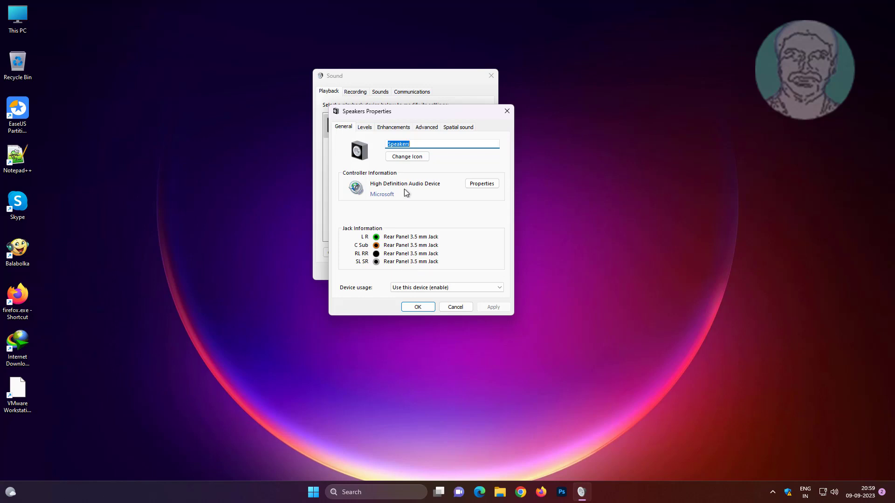
left_click(398, 126)
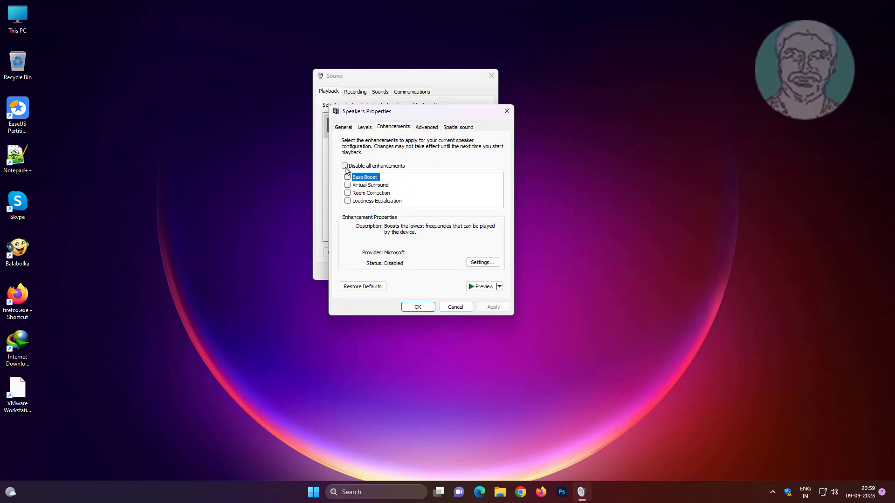
left_click(345, 167)
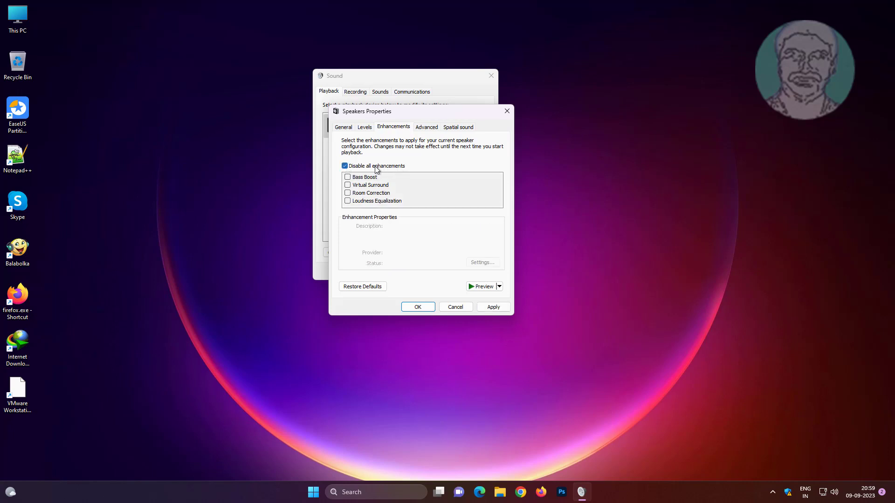
left_click(493, 308)
left_click(417, 308)
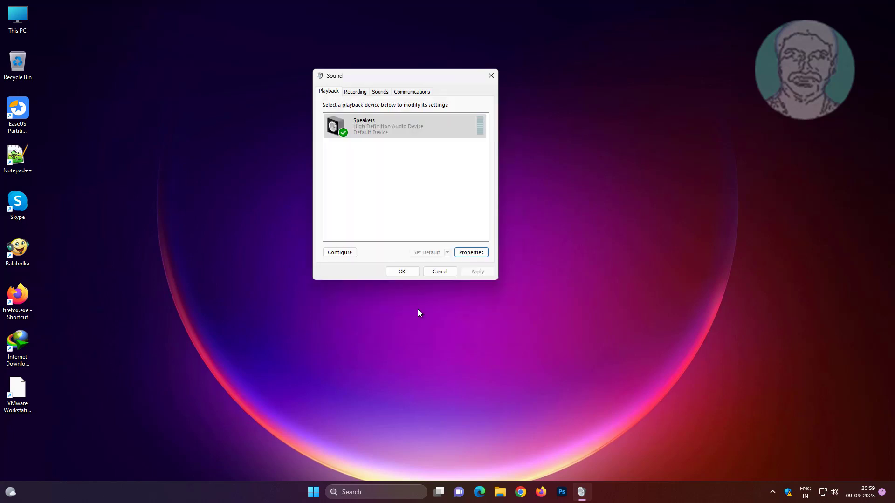
left_click(397, 273)
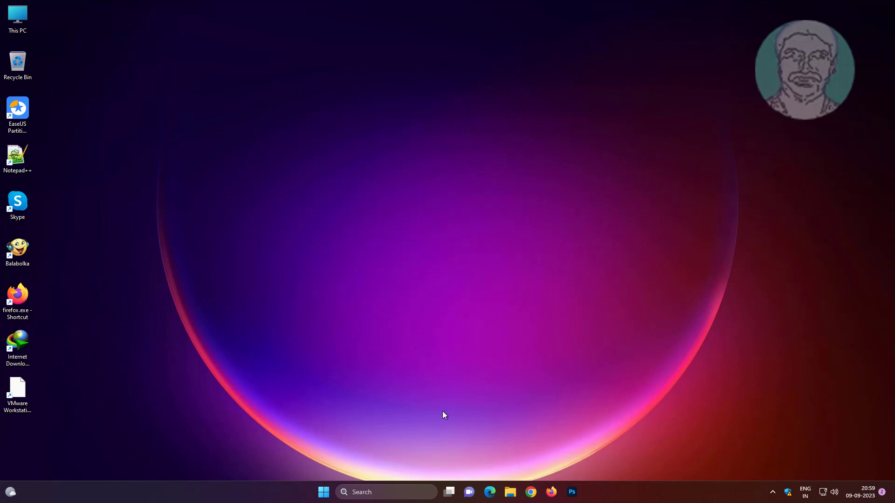
Reopen Control Panel by searching 'control panel' from the taskbar
left_click(382, 493)
type("c")
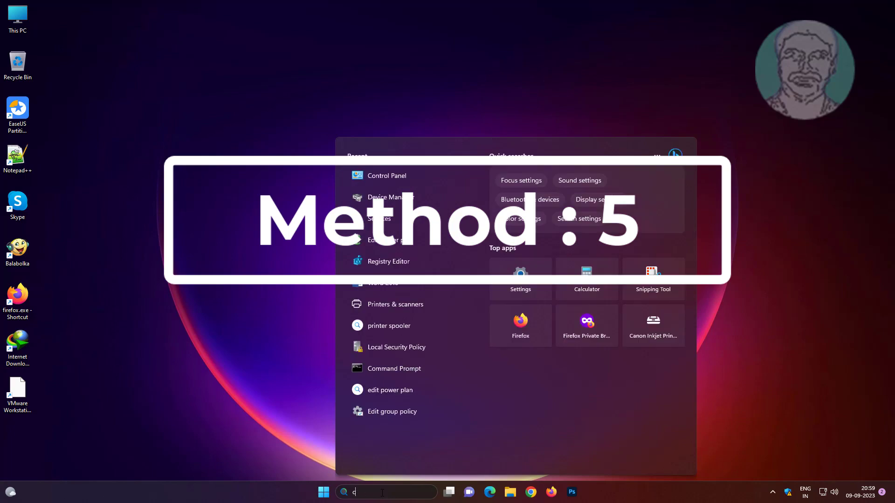
type("ontrol ")
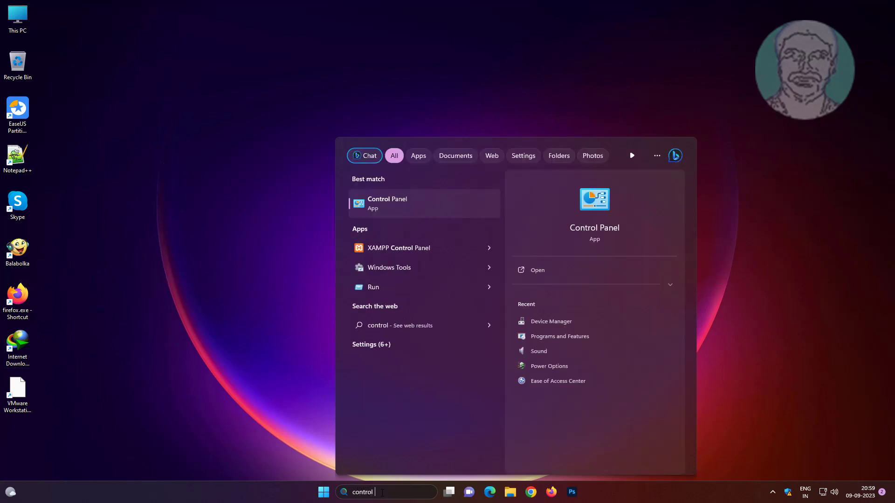
type("panel")
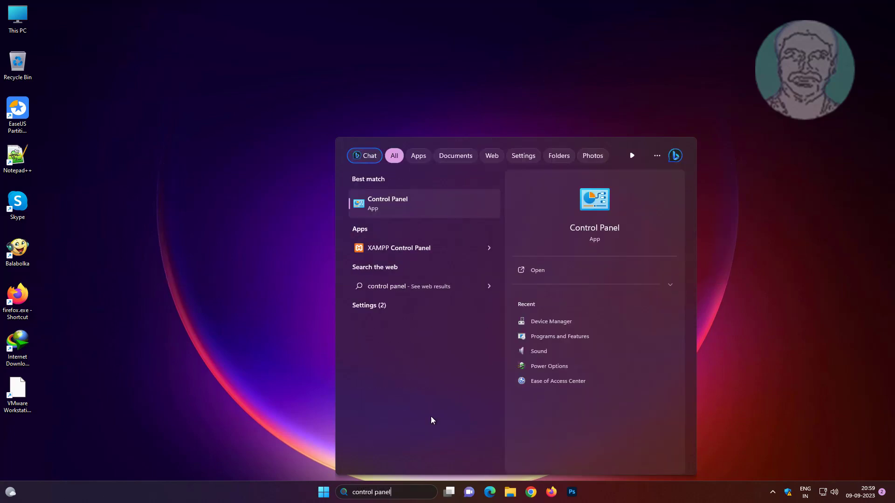
left_click(422, 199)
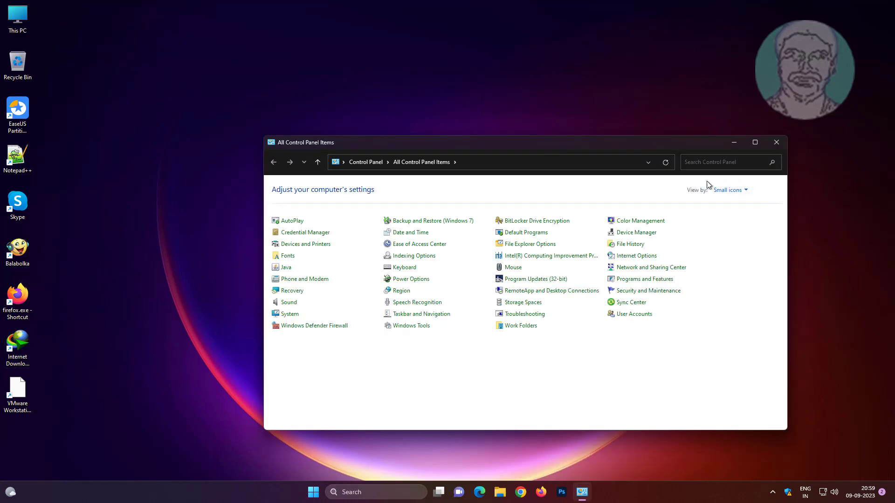
Open Sound, close Control Panel, centre the Sound dialog, and open Speakers Properties
left_click(289, 303)
left_click(777, 142)
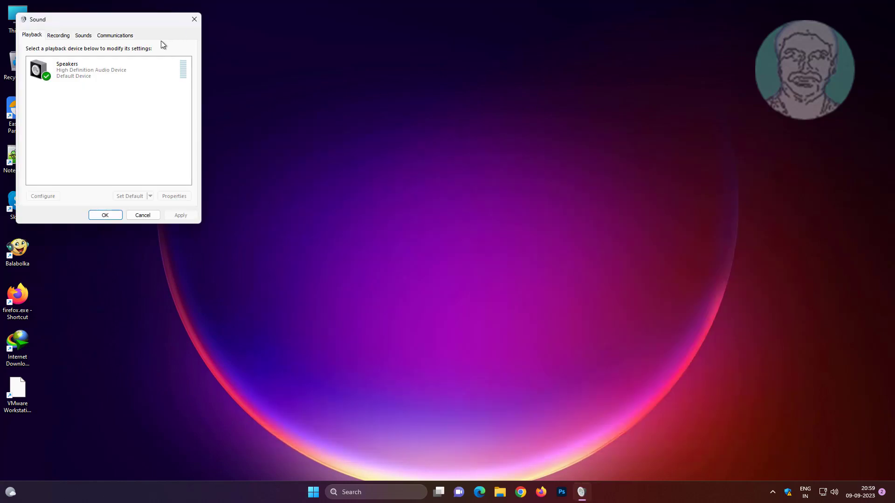
left_click_drag(91, 19, 387, 90)
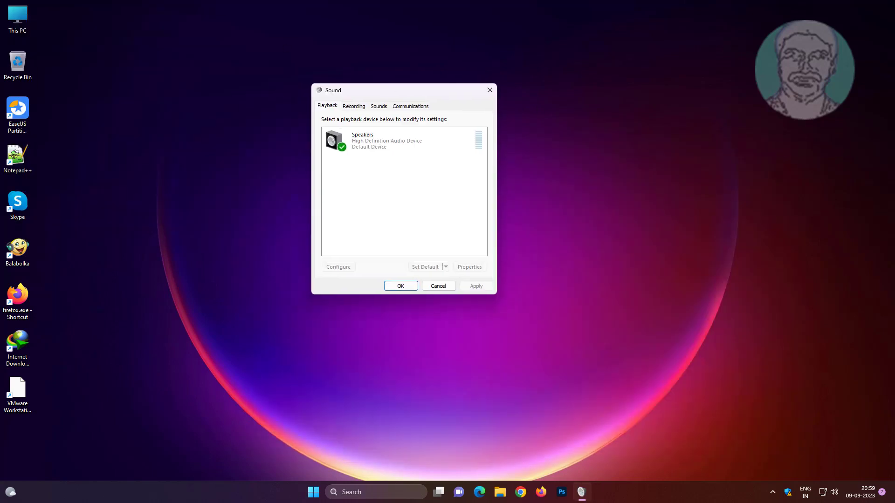
left_click(387, 149)
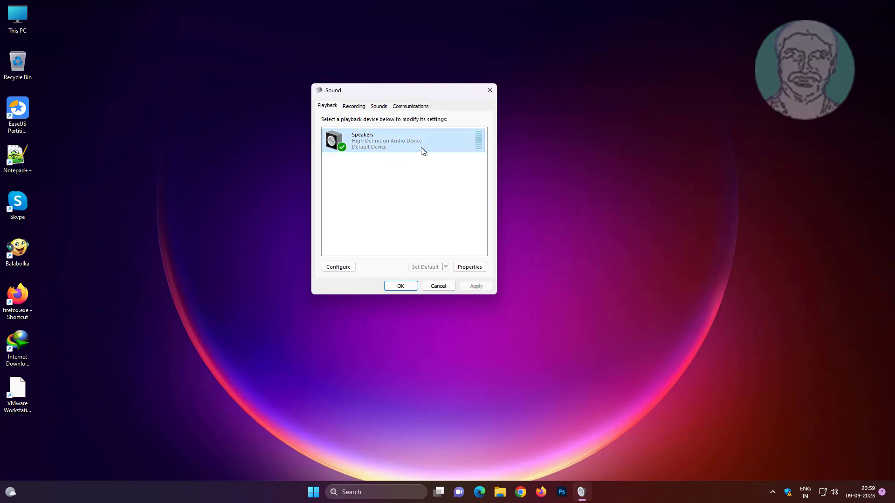
left_click(469, 271)
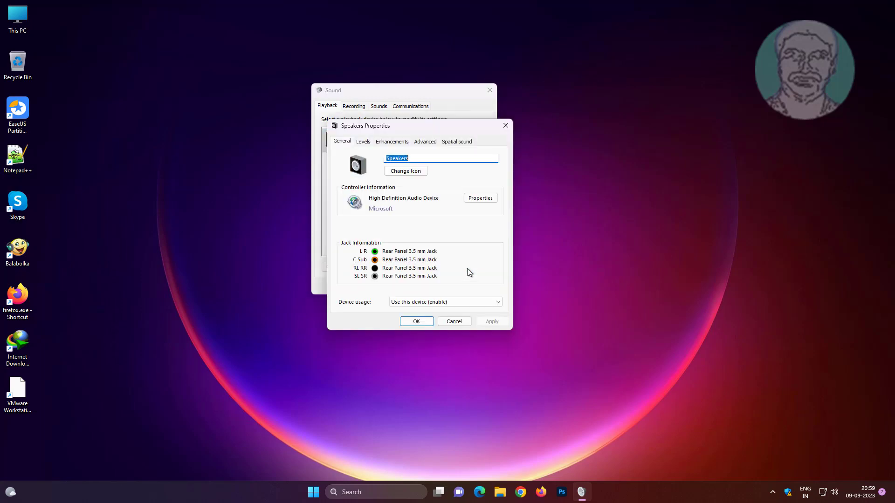
Set the Speakers default format to 16 bit, 96000 Hz and play a test sound
left_click(435, 145)
left_click(431, 186)
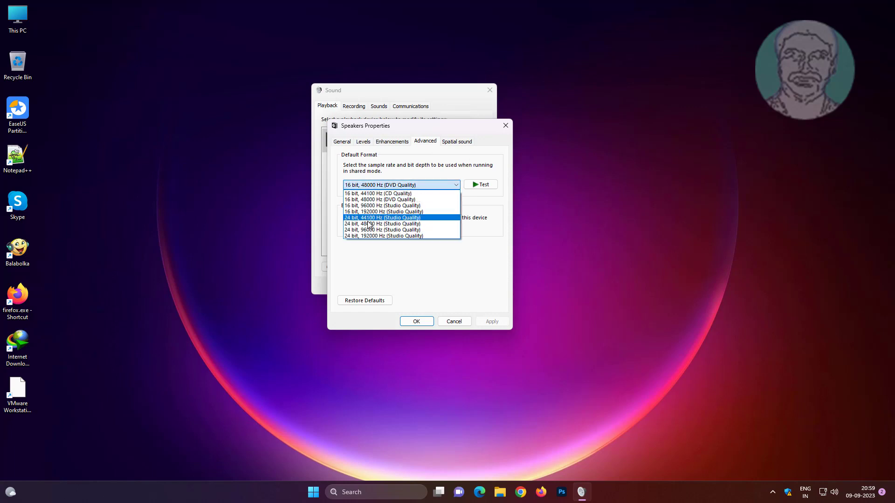
left_click(391, 206)
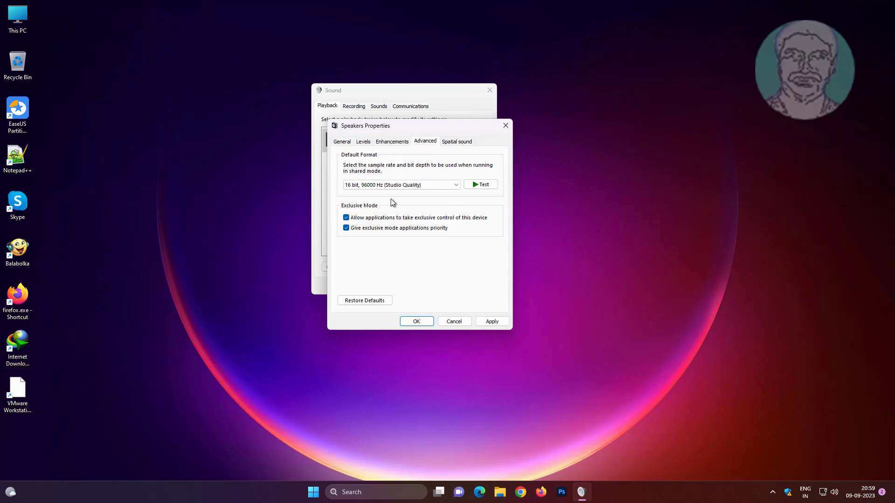
left_click(475, 186)
left_click(477, 279)
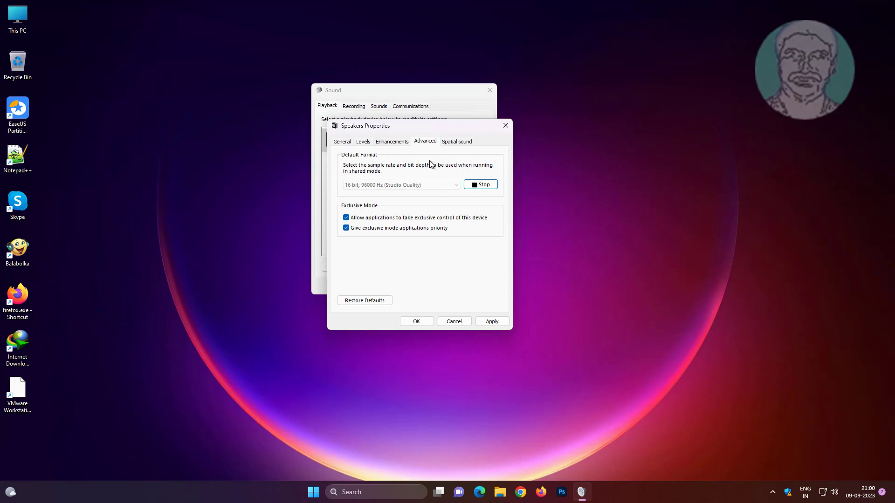
Change the default format to 16 bit, 192000 Hz and test it, answering Yes
left_click(428, 186)
left_click(433, 216)
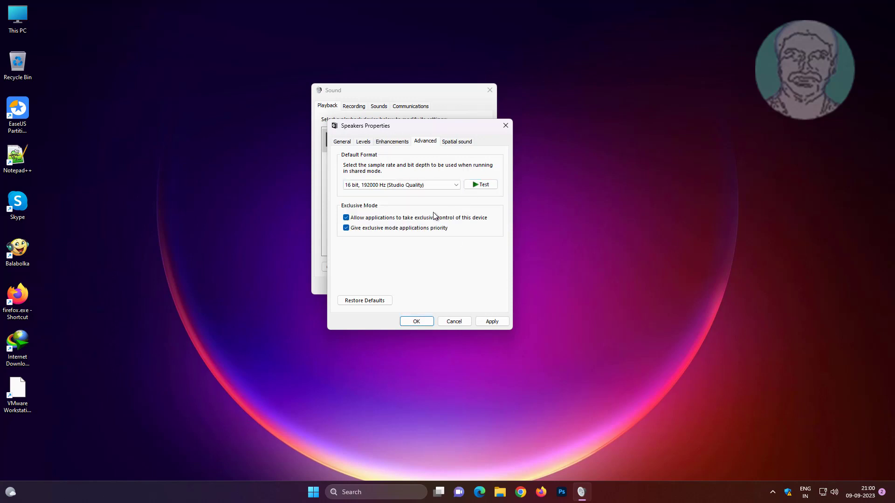
left_click(480, 185)
left_click(474, 282)
Uncheck 'Allow applications to take exclusive control', apply it, and close both sound dialogs
left_click(346, 217)
left_click(492, 322)
left_click(468, 281)
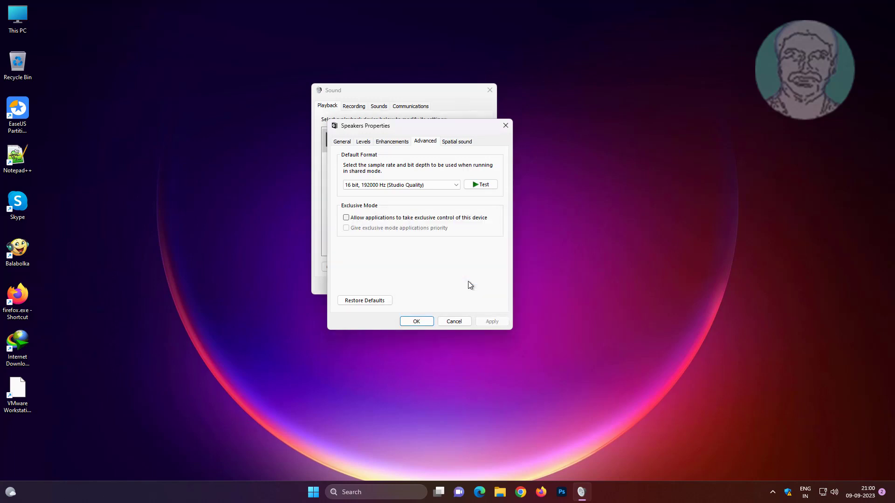
left_click(416, 321)
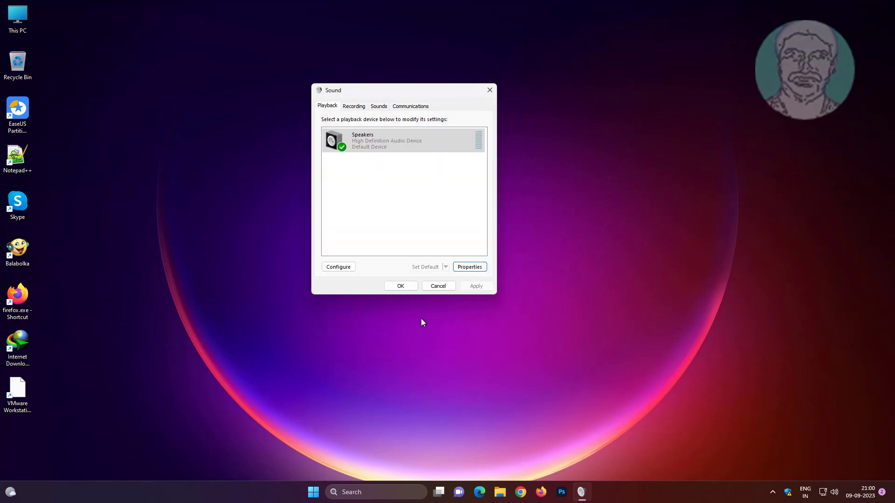
left_click(401, 288)
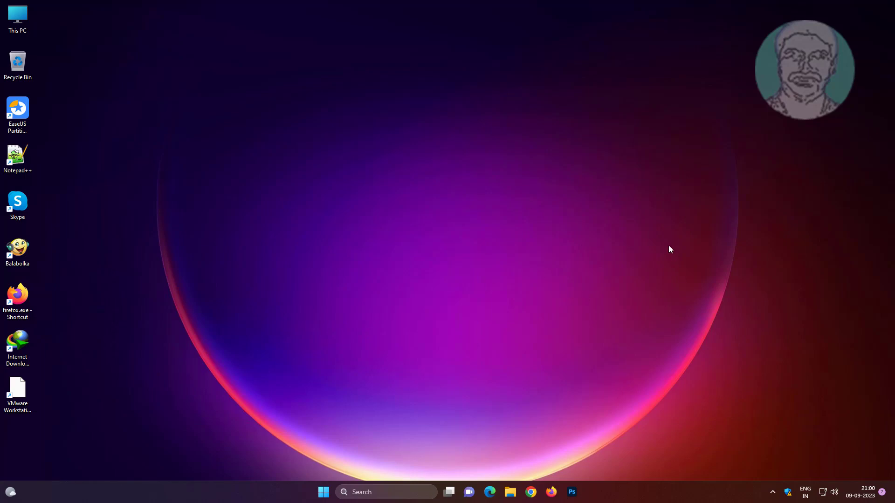